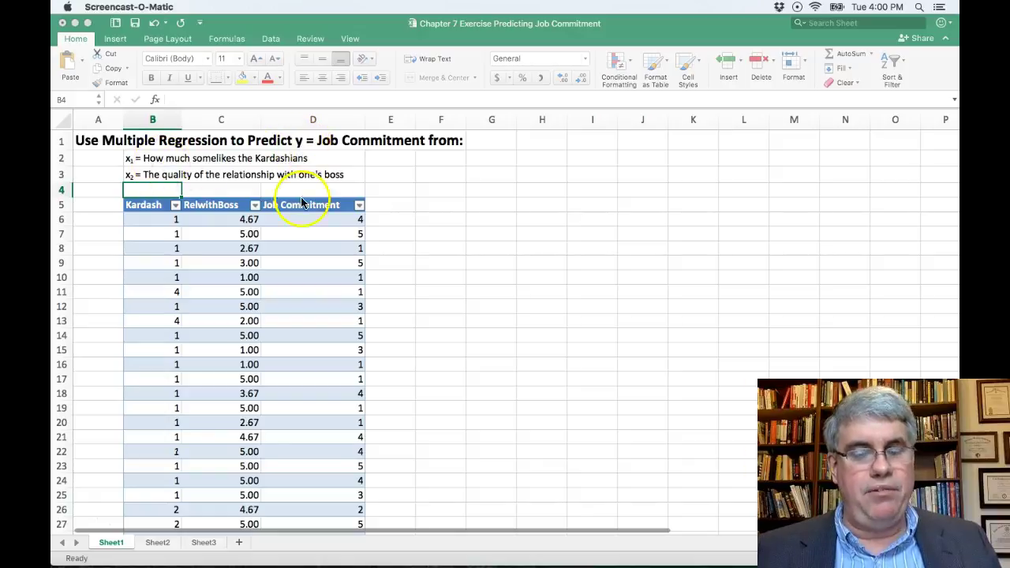
Step: Activate the 'Chapter 7 Exercise Predicting Job Commitment' workbook window in Excel
left_click(438, 210)
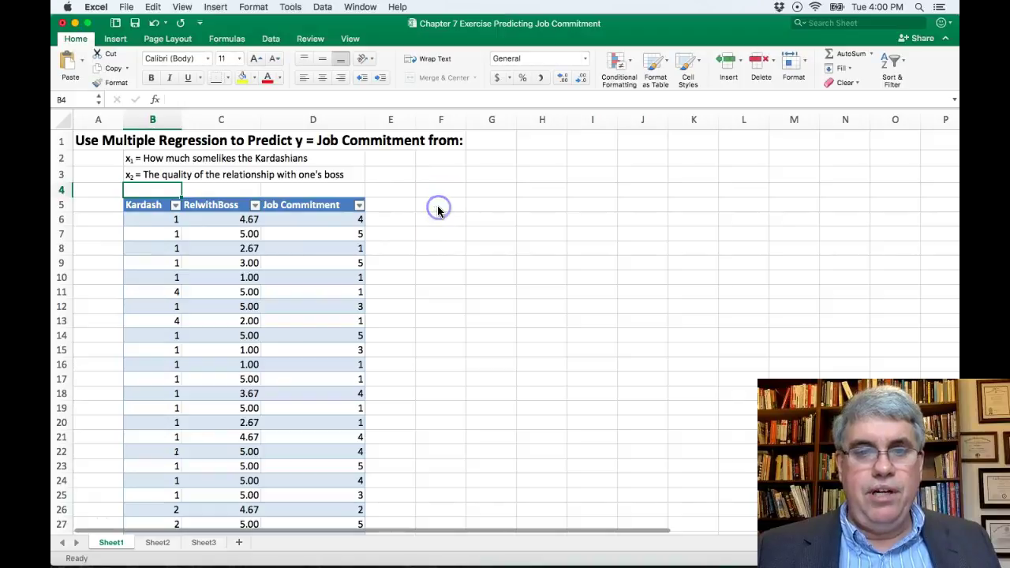
Step: Start a Regression analysis with Job Commitment $D$5:$D$30 as the Y range
left_click(271, 38)
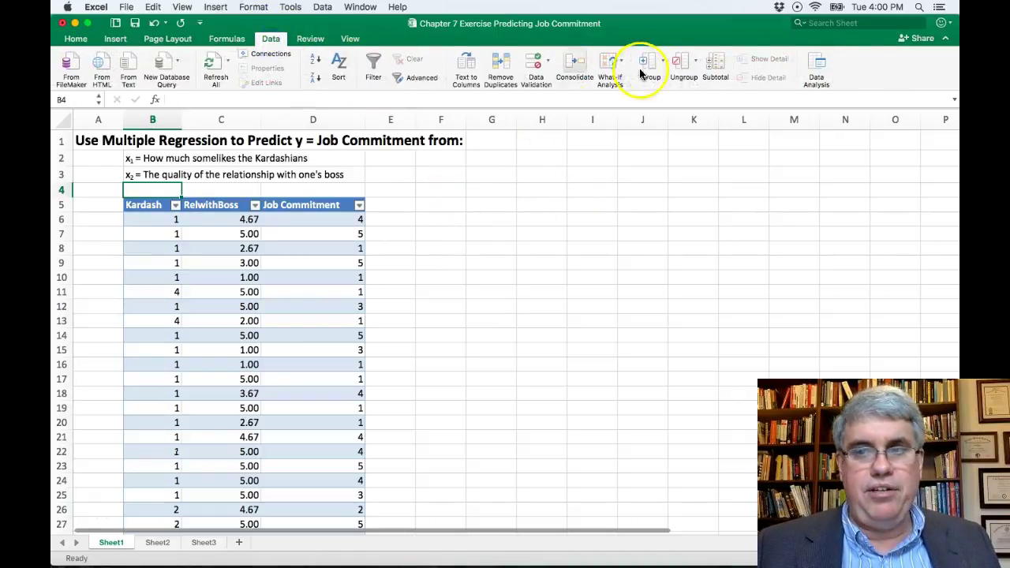
left_click(817, 72)
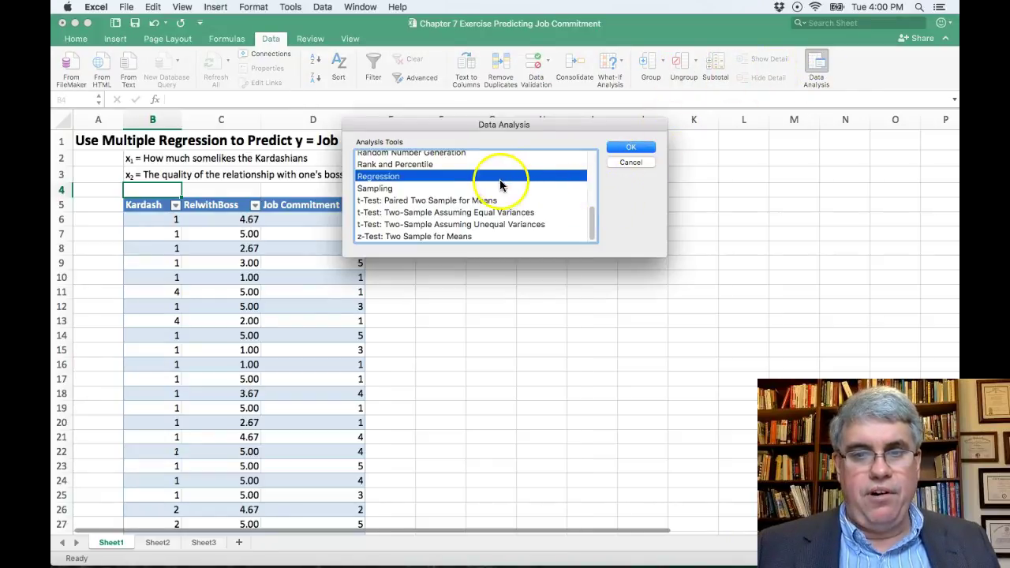
left_click(636, 149)
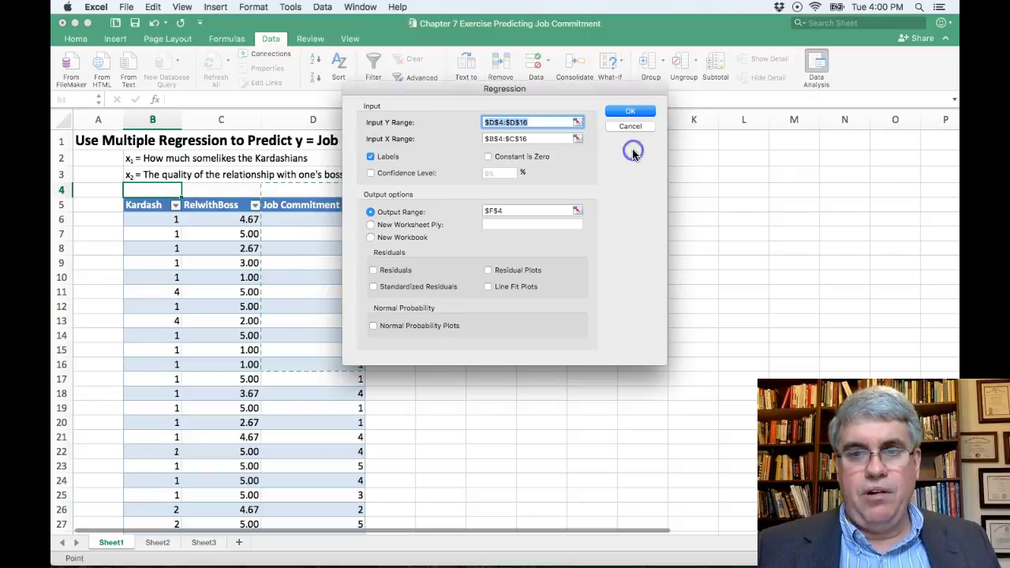
left_click(150, 207)
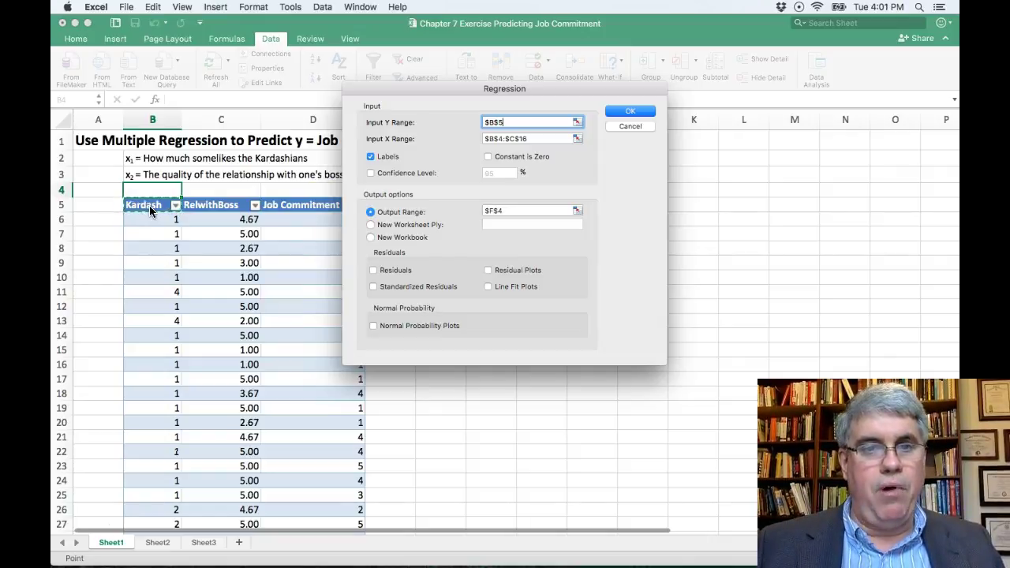
key("BackSpace")
key("BackSpace")
key("BackSpace")
key("BackSpace")
type("$D$5")
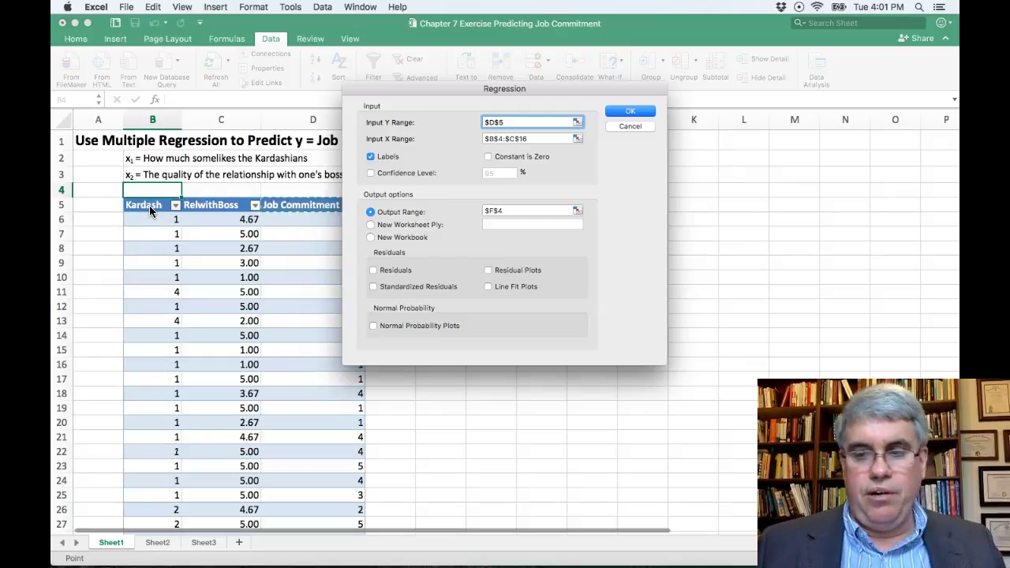
type(":$D$8")
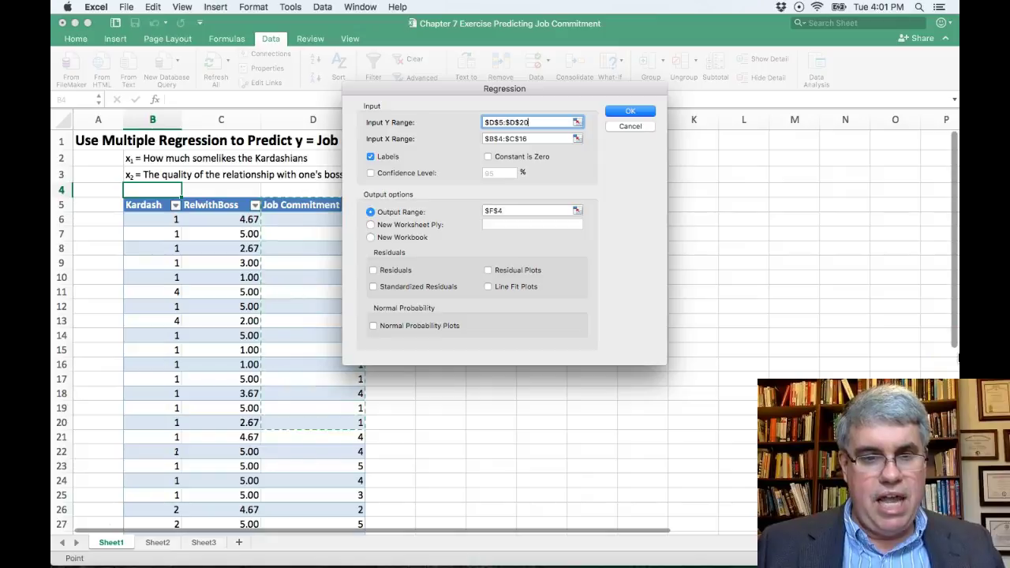
left_click_drag(361, 515, 361, 429)
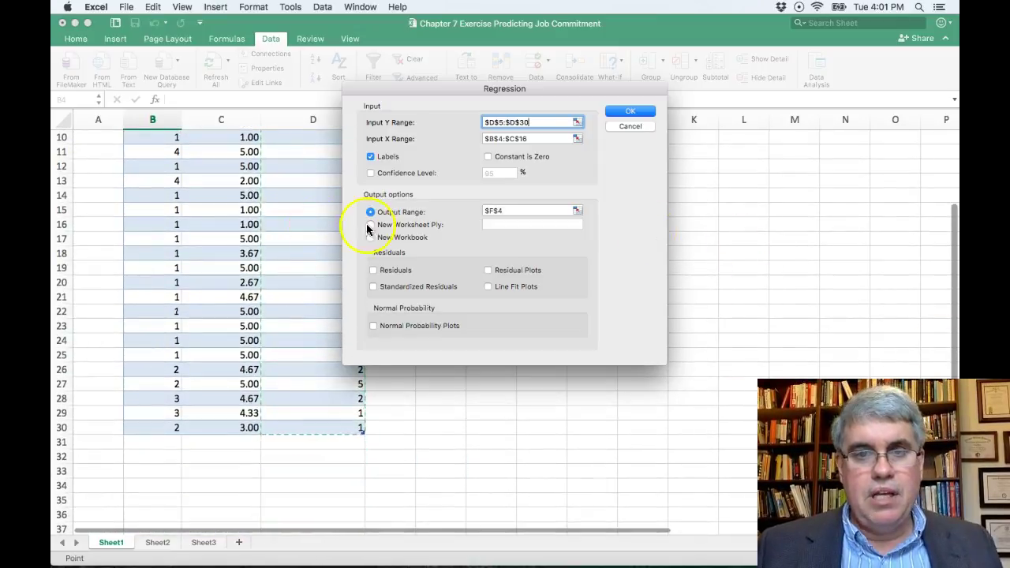
Step: Set X range $B$5:$C$30 (Kardash, RelwithBoss), keep Labels checked, and output the regression to $F$4
left_click_drag(560, 138, 456, 140)
key("BackSpace")
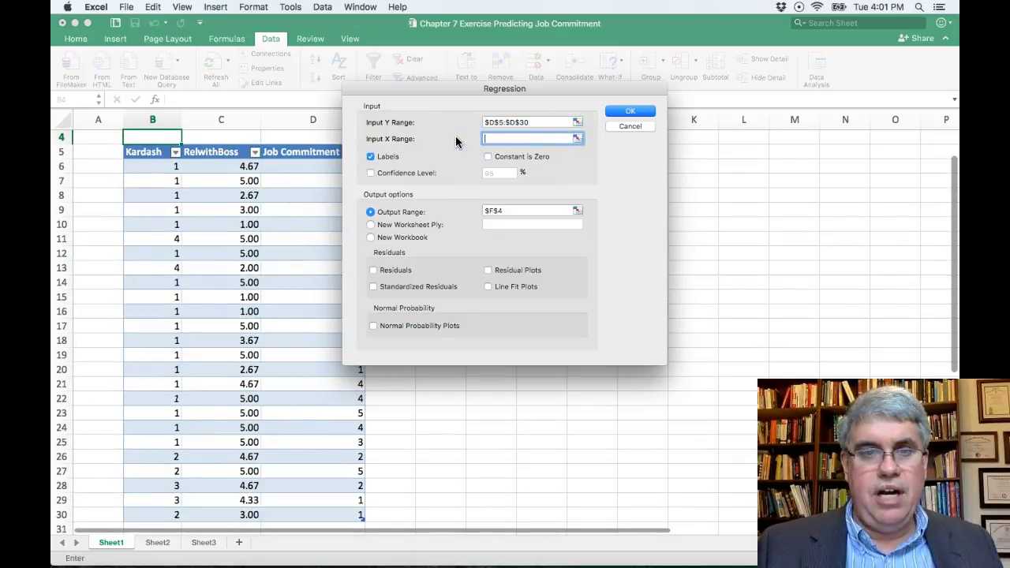
left_click(142, 155)
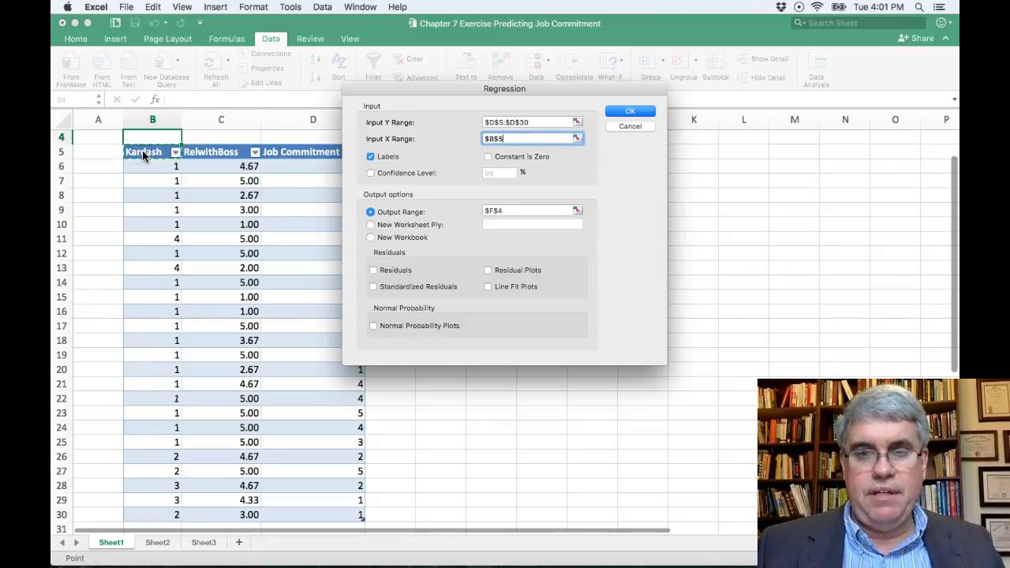
key("shift+Right")
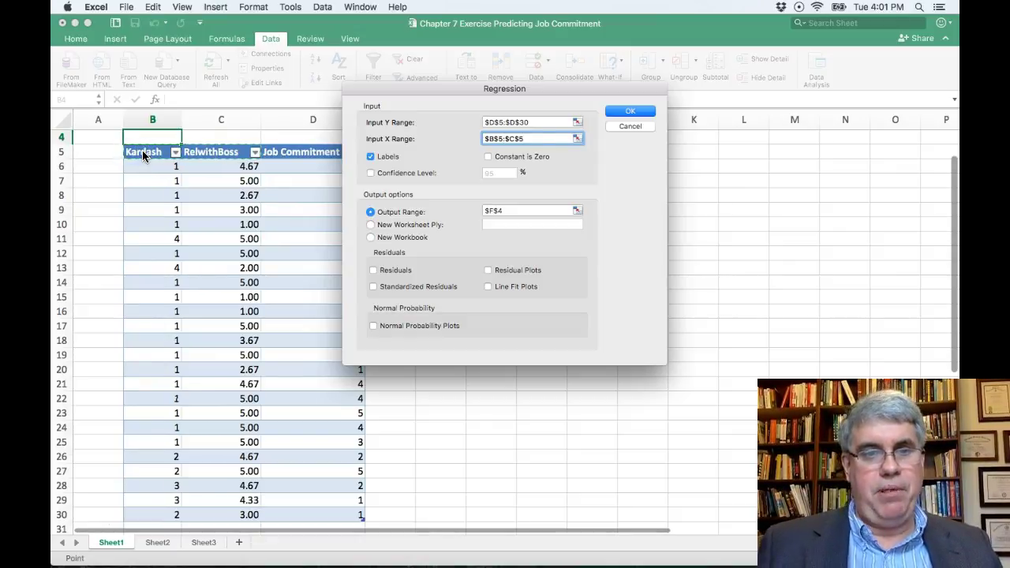
key("shift+Down")
key("shift+Down")
key("shift+Down")
key("shift+Down")
key("shift+Down")
key("shift+Down")
key("shift+Down")
key("shift+Down")
key("shift+Down")
key("shift+Down")
key("shift+Down")
key("shift+Down")
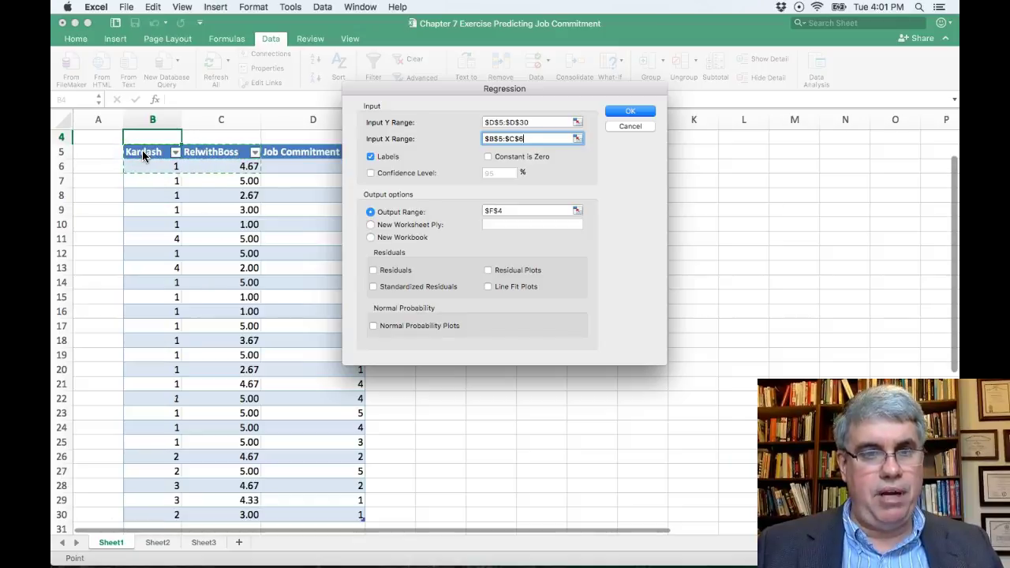
key("shift+Down")
key("shift+Down")
key("shift+Down")
key("shift+Down")
key("shift+Down")
key("shift+Down")
key("shift+Down")
key("shift+Down")
key("shift+Down")
key("shift+Down")
key("shift+Down")
key("shift+Down")
key("shift+Down")
key("shift+Down")
key("shift+Down")
key("shift+Down")
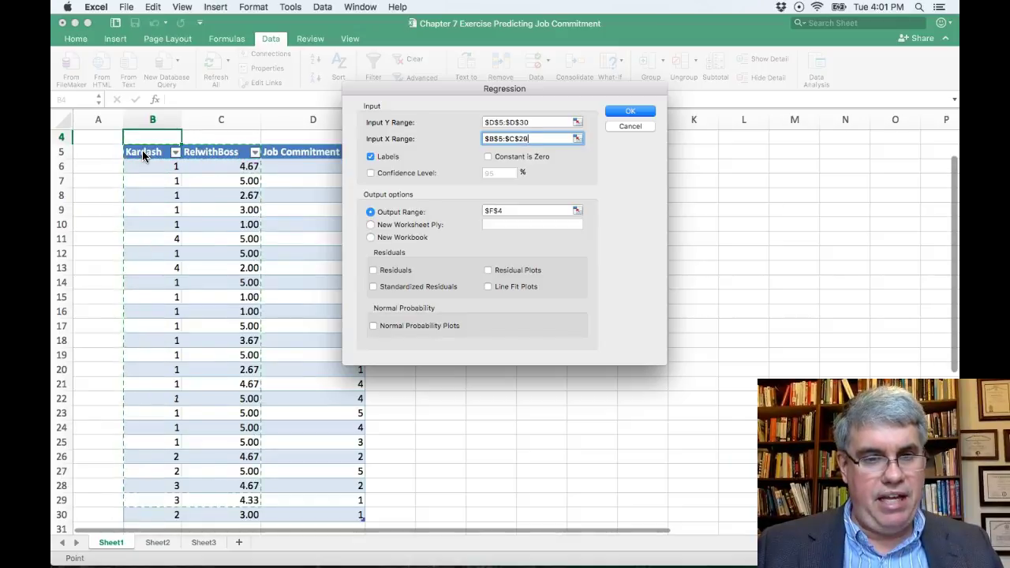
key("shift+Up")
key("shift+Up")
key("shift+Up")
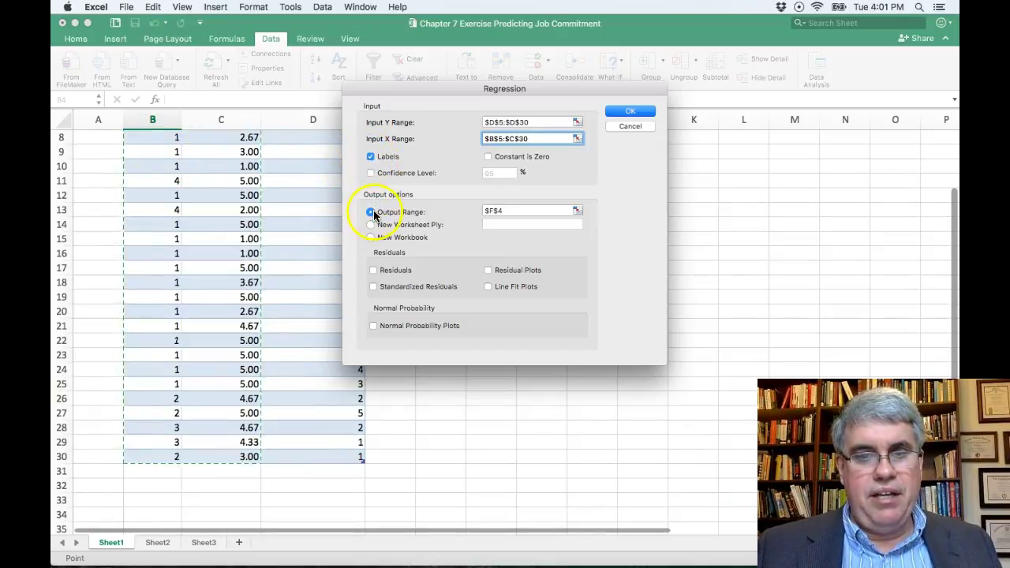
left_click_drag(429, 94, 611, 188)
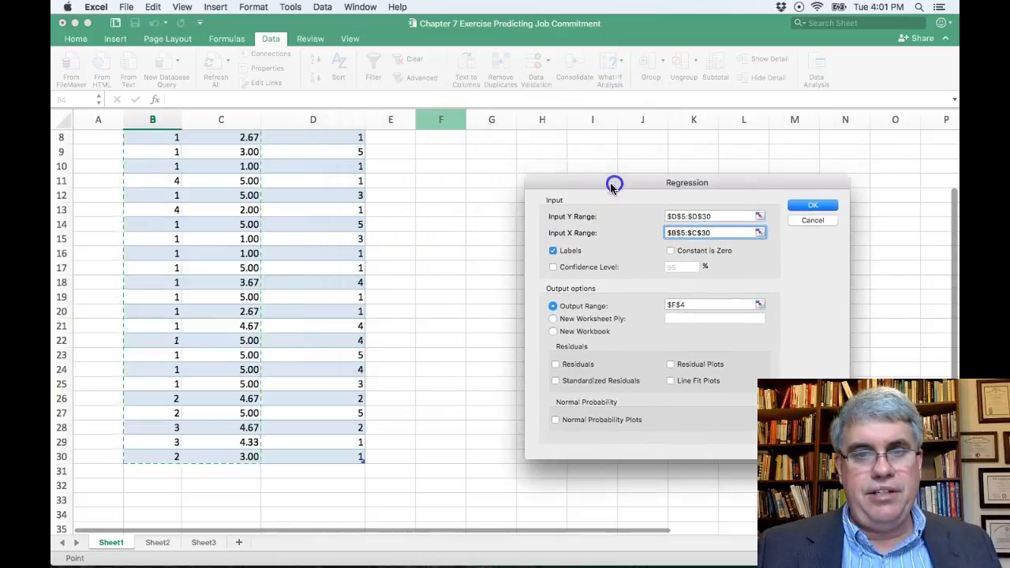
scroll(462, 191, "up", 5)
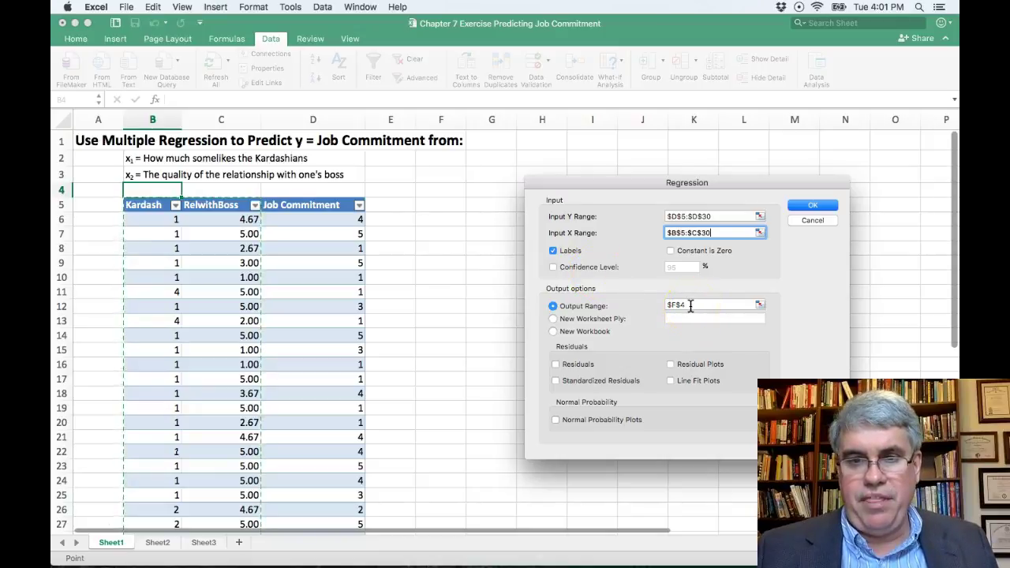
left_click(805, 207)
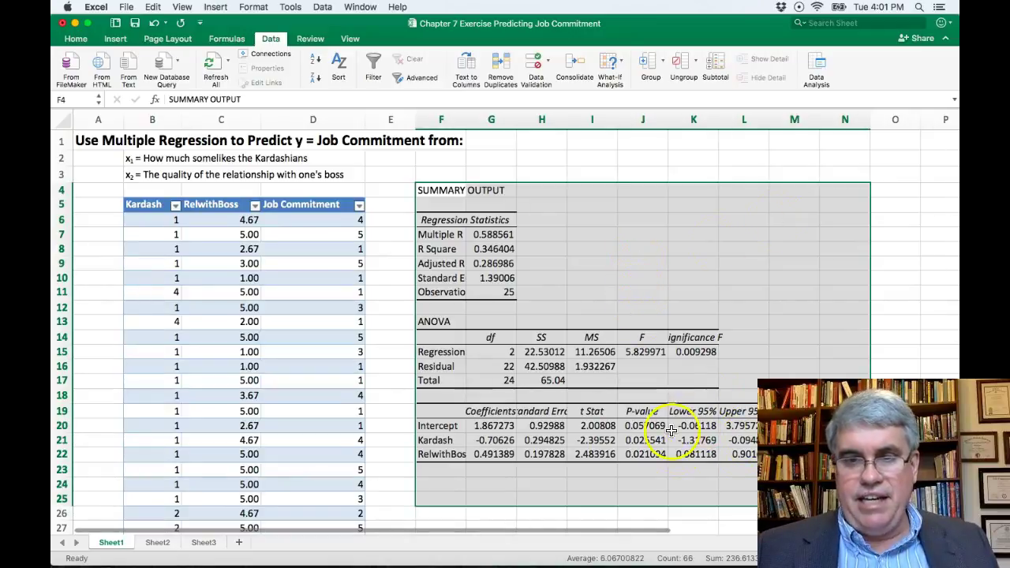
Step: Format the regression output as Number with two decimals, then select R Square and its value (F8:G8)
scroll(633, 458, "down", 1)
scroll(902, 292, "down", 4)
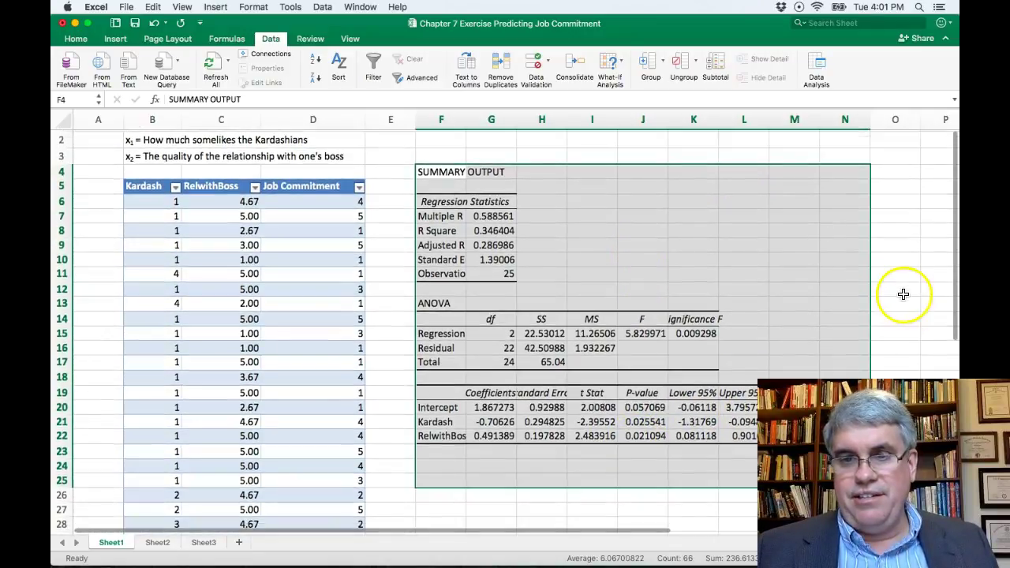
scroll(902, 294, "up", 1)
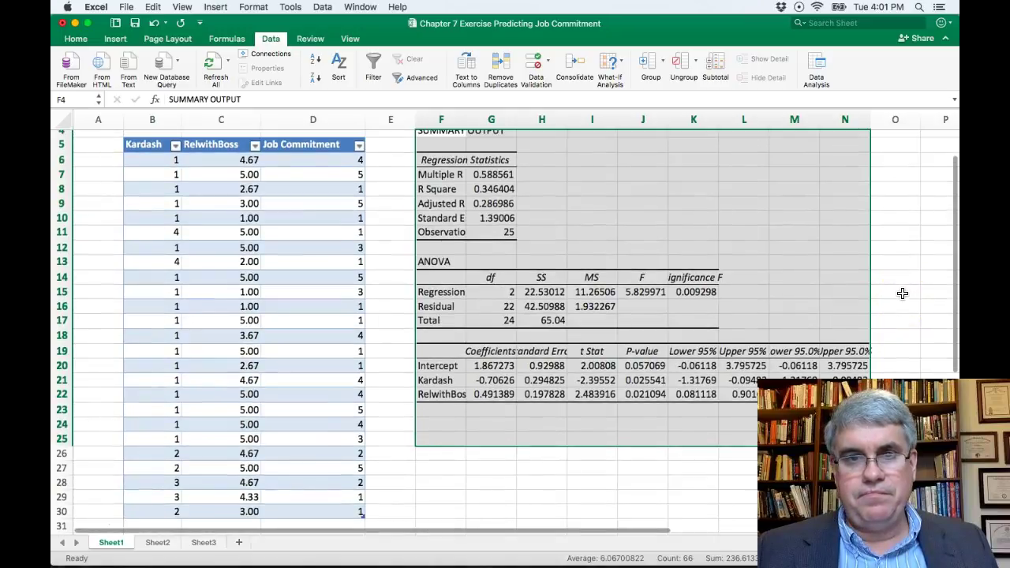
left_click_drag(955, 292, 955, 292)
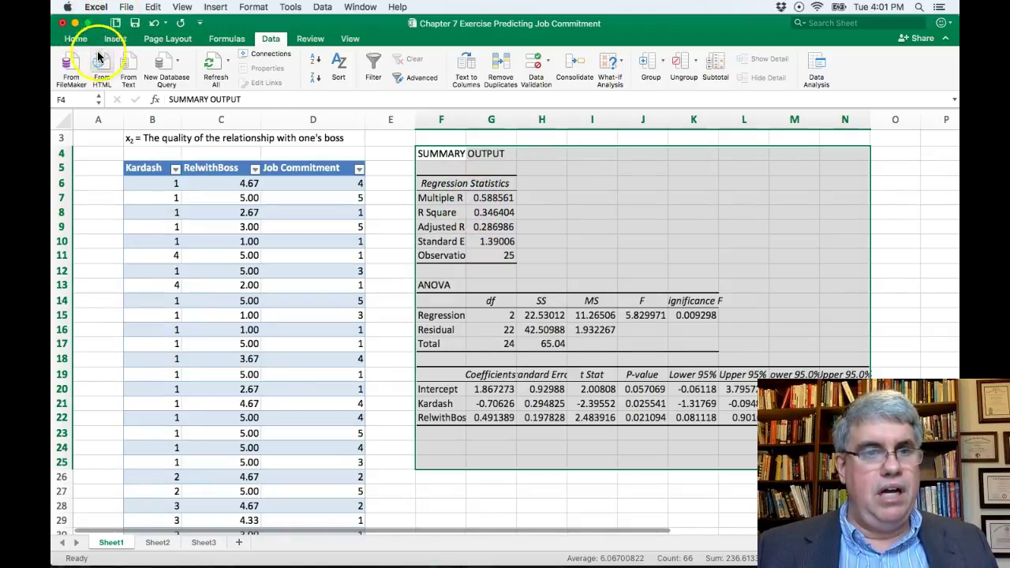
left_click(77, 41)
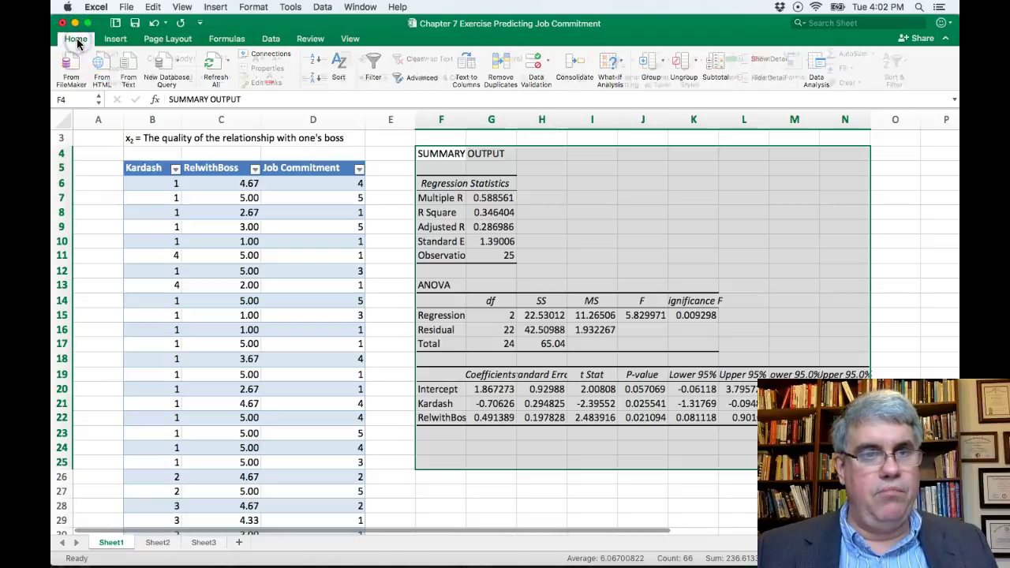
left_click(584, 60)
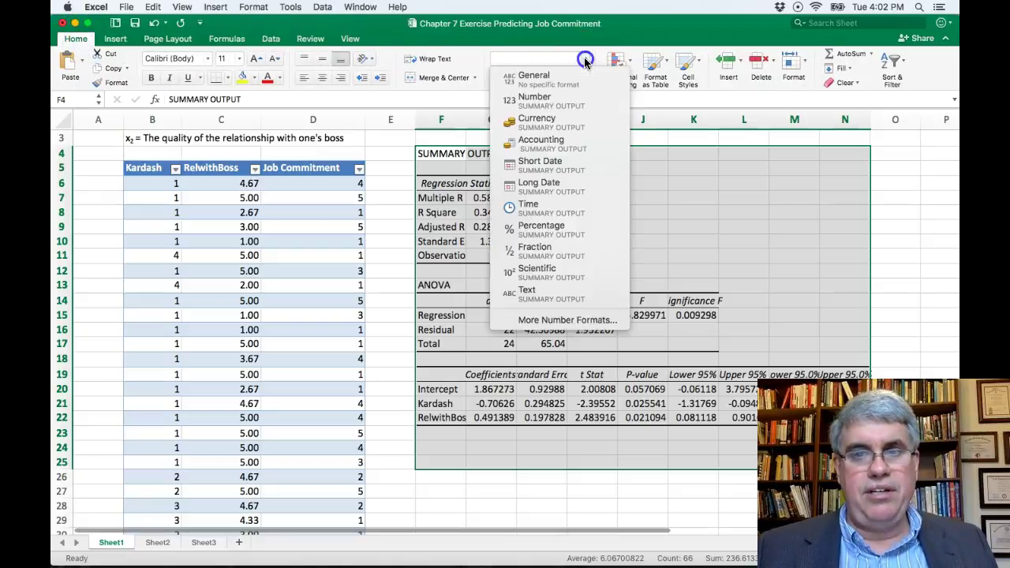
left_click(535, 100)
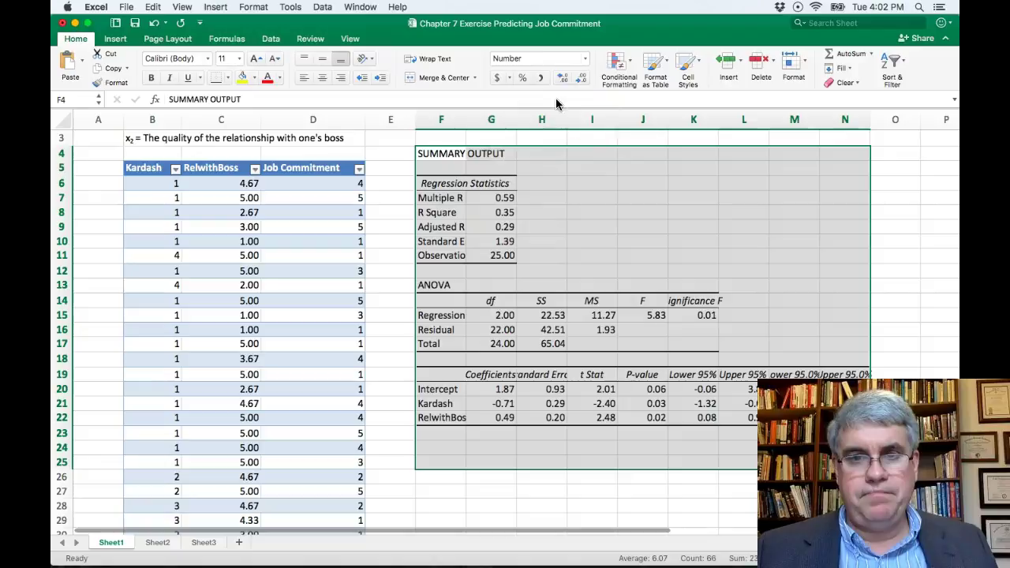
left_click(444, 213)
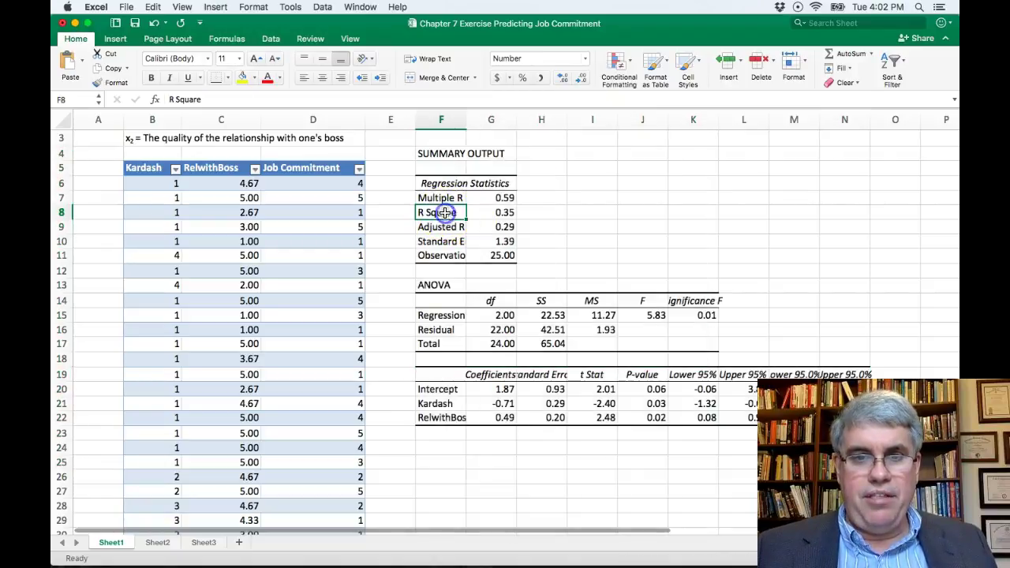
key("shift+Right")
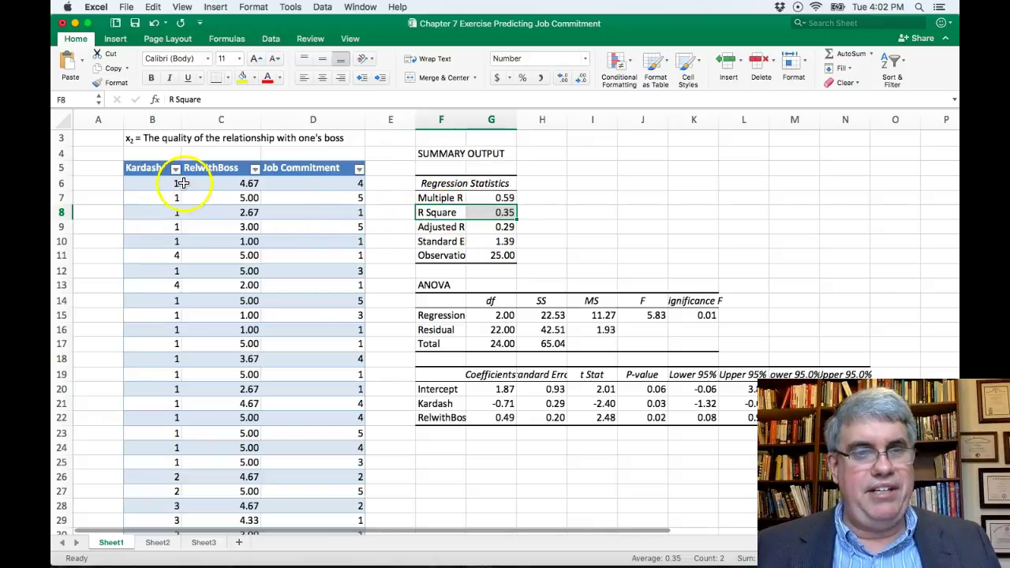
Step: Fill R Square (F8:G8) and the Intercept, Kardash, RelwithBoss coefficients (F20:G22) yellow
left_click(241, 78)
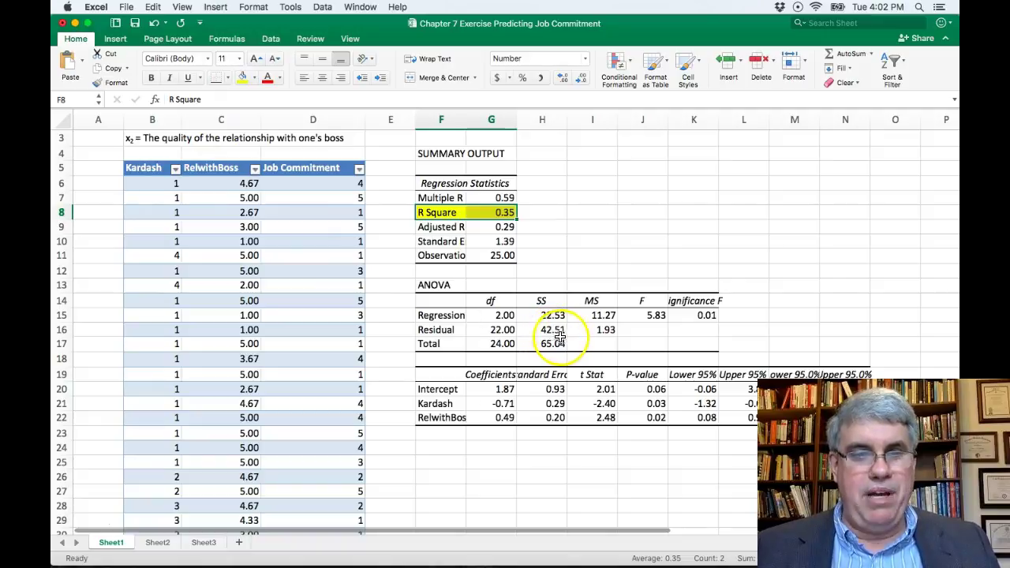
left_click(426, 390)
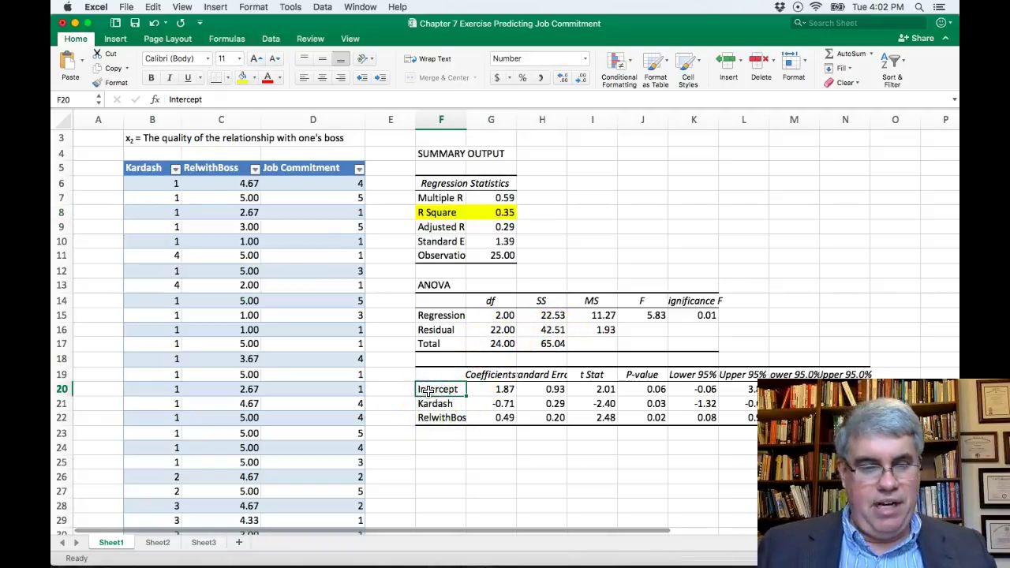
key("shift+Right")
key("shift+Down")
key("shift+Down")
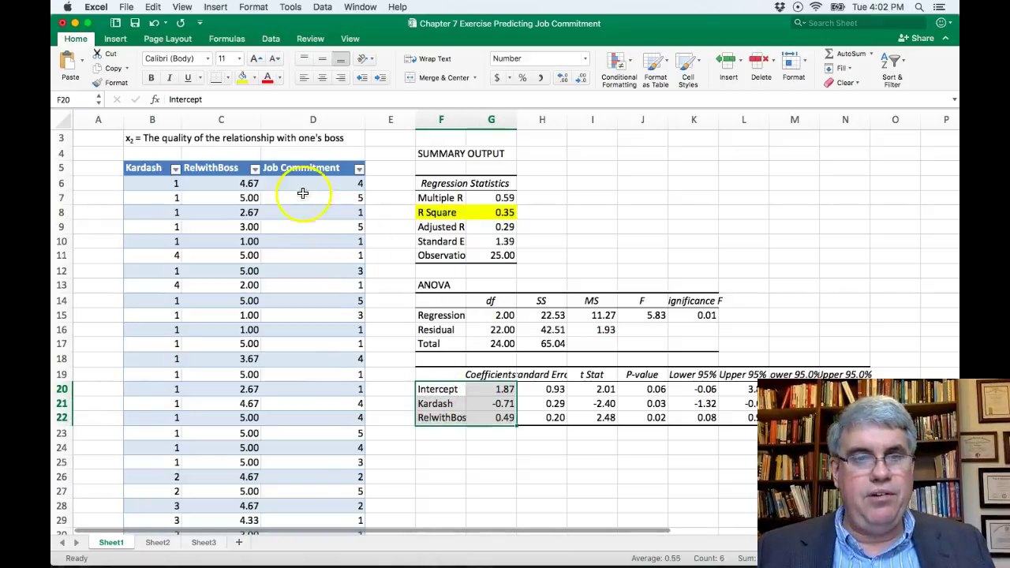
left_click(240, 78)
Step: Select cell F24 just below the coefficients table
scroll(429, 388, "down", 1)
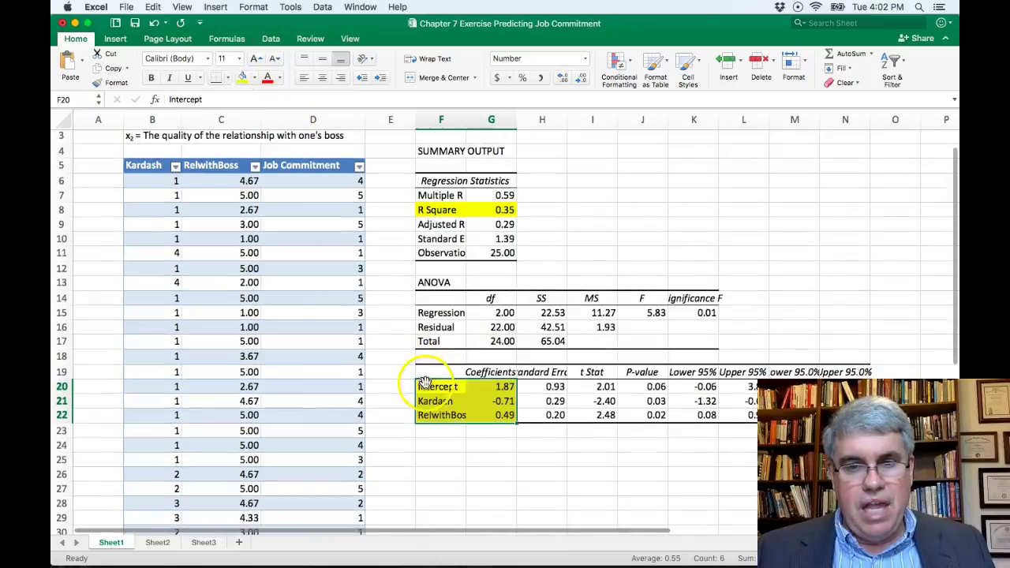
left_click(432, 451)
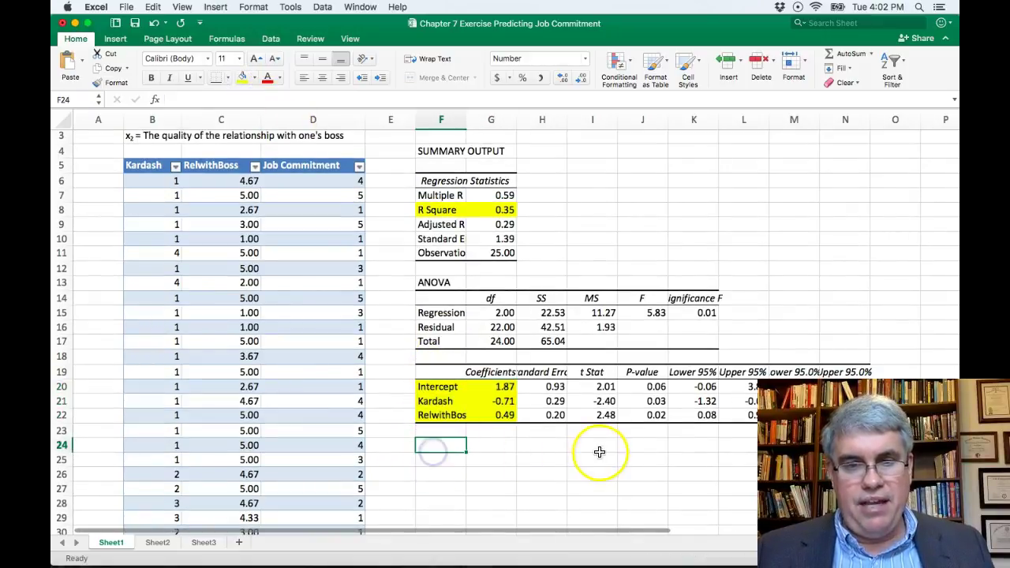
scroll(142, 248, "up", 2)
scroll(168, 204, "up", 1)
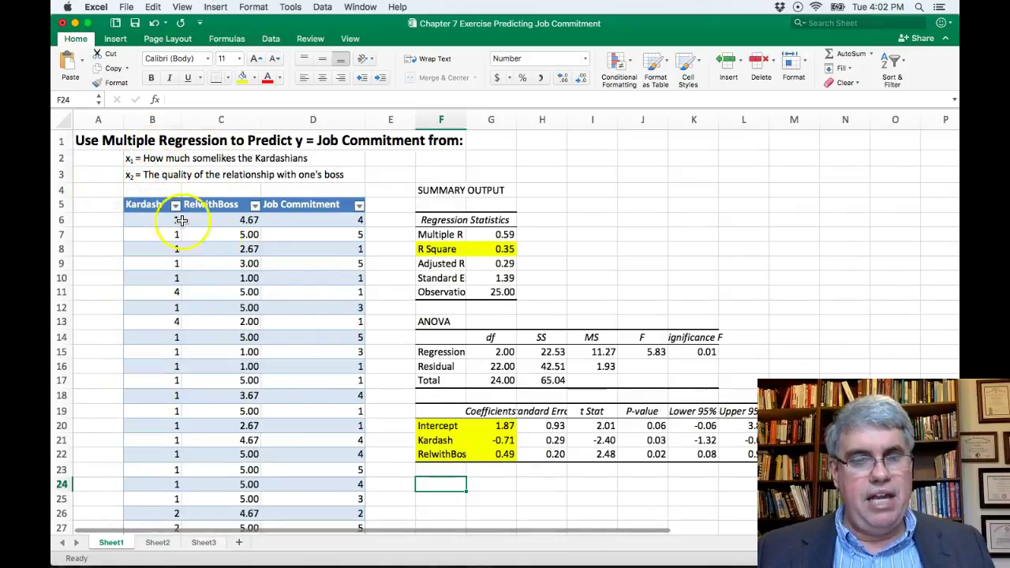
scroll(360, 338, "down", 1)
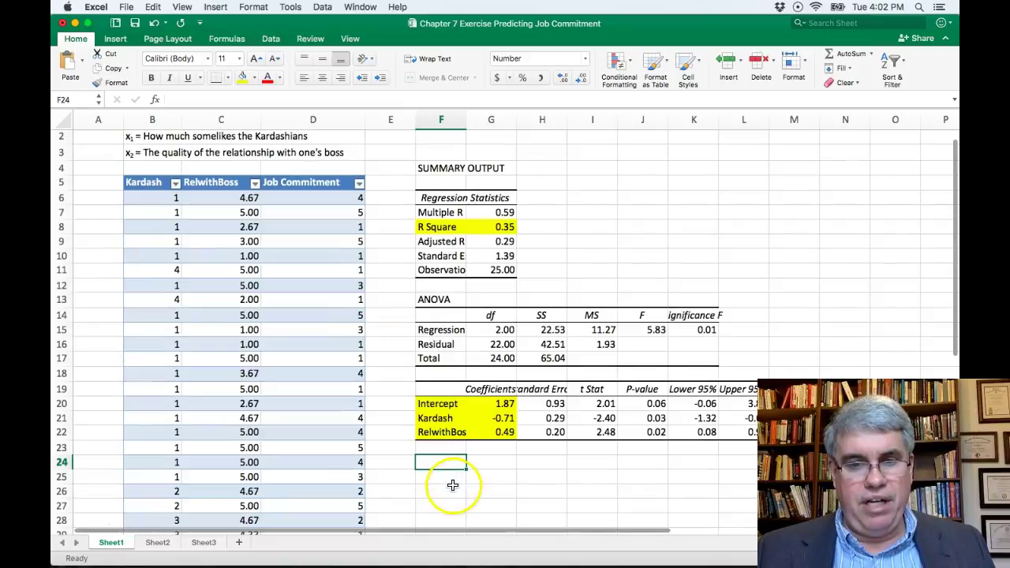
left_click(438, 465)
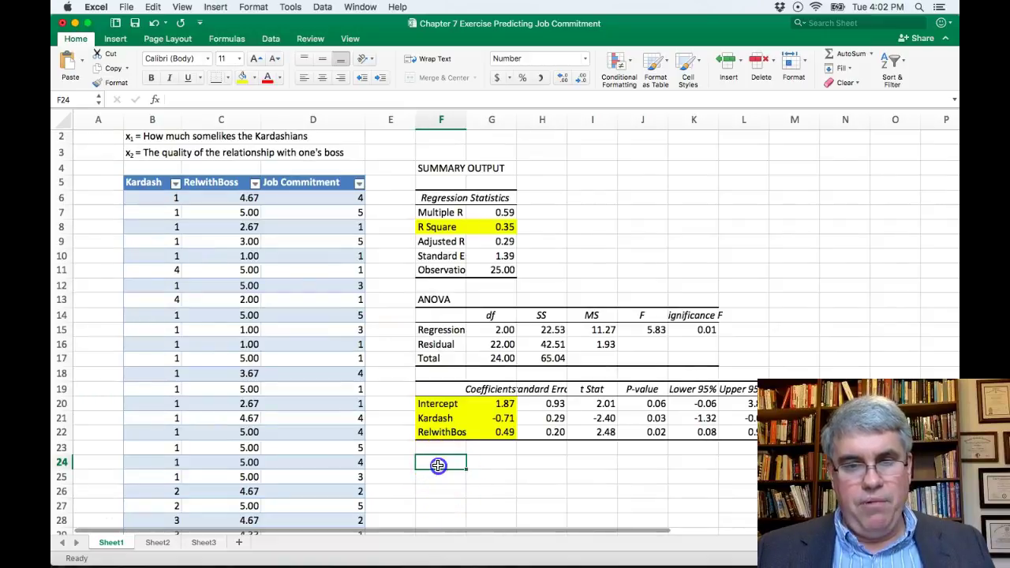
Step: Type 'y = -.71x1 + .49x2 + 1.87' into cell F24
type("y = -.71x1 + .49x2")
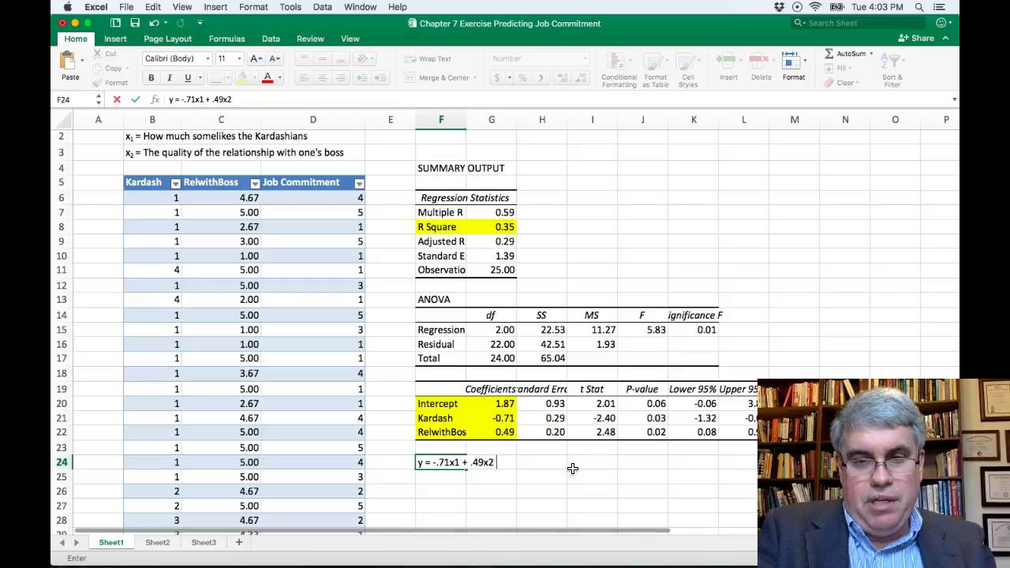
type("+")
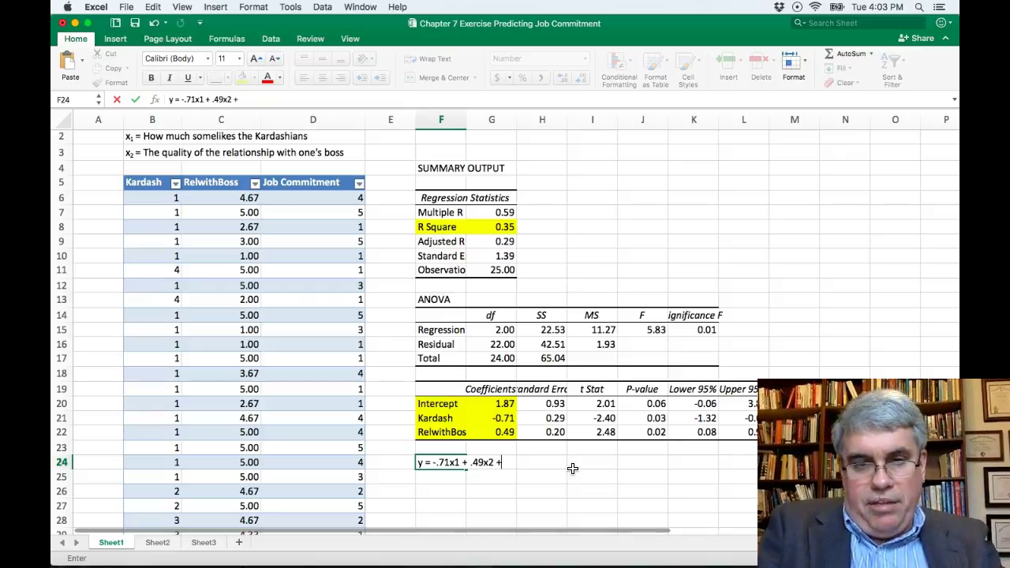
type(" 1.87")
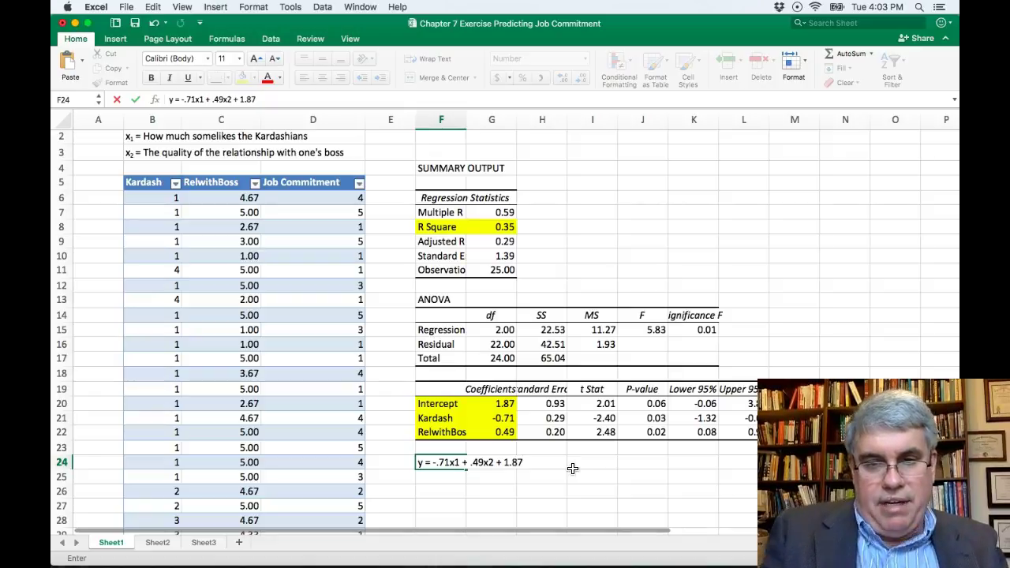
left_click(202, 98)
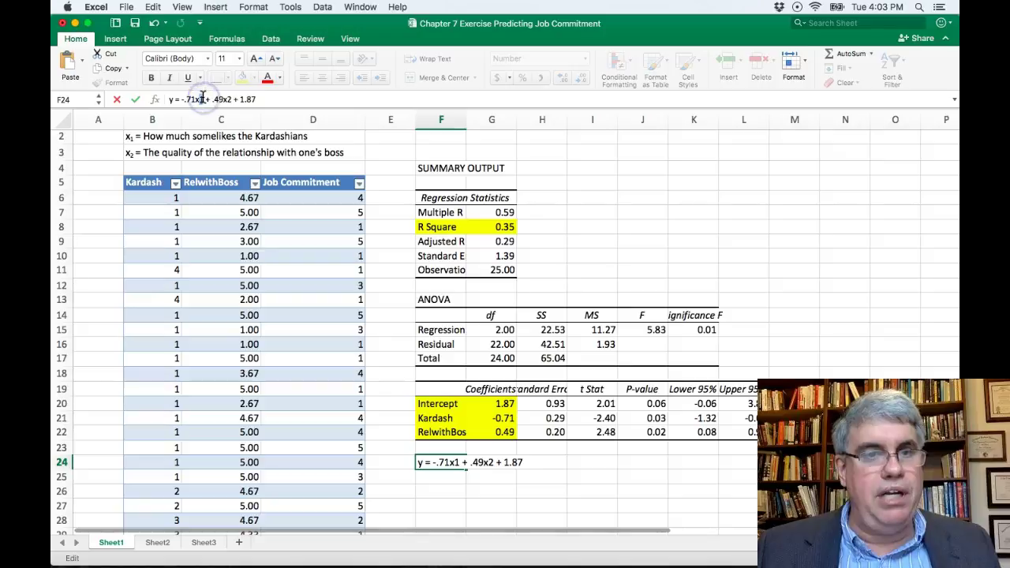
Step: Make the 1 after the first x a subscript through Format Cells
right_click(202, 98)
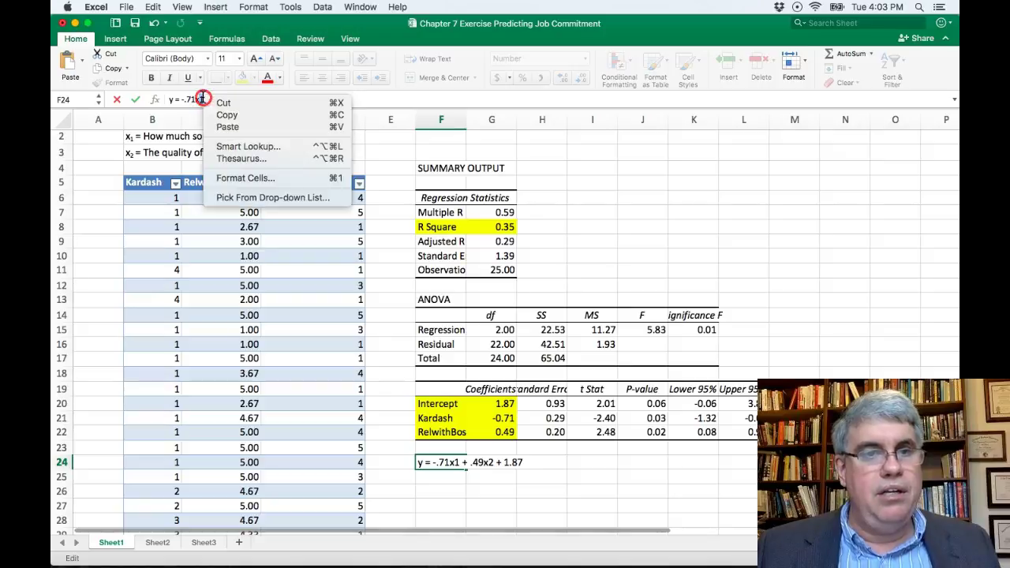
left_click(230, 178)
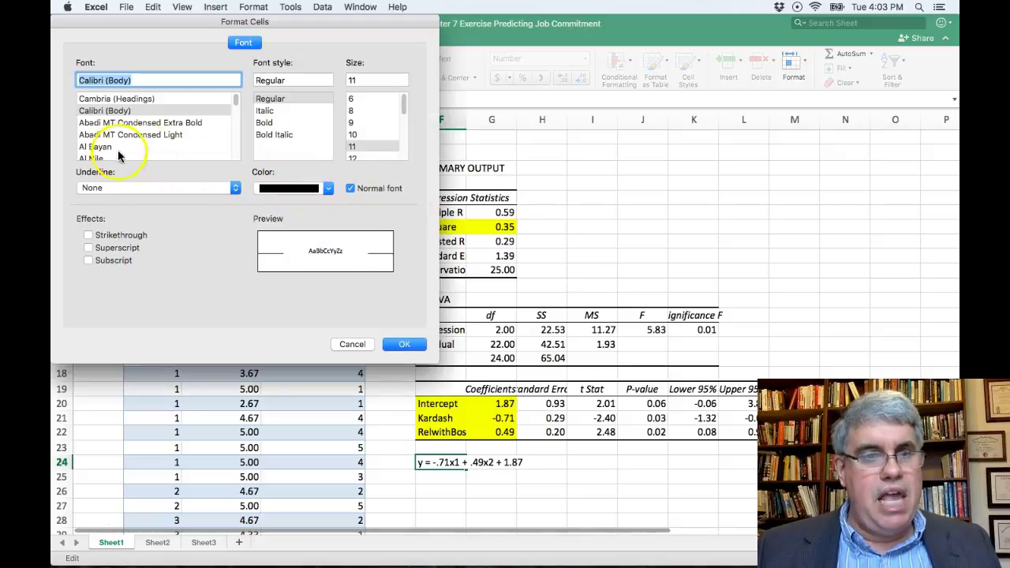
left_click(88, 260)
left_click(400, 345)
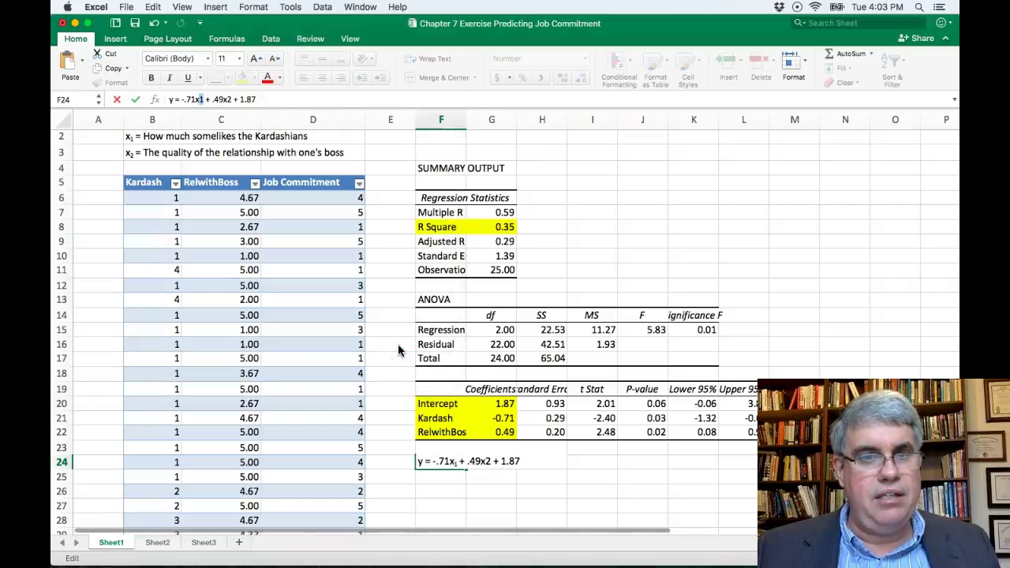
Step: Subscript the 2 after the second x and commit the equation in F24
left_click(228, 100)
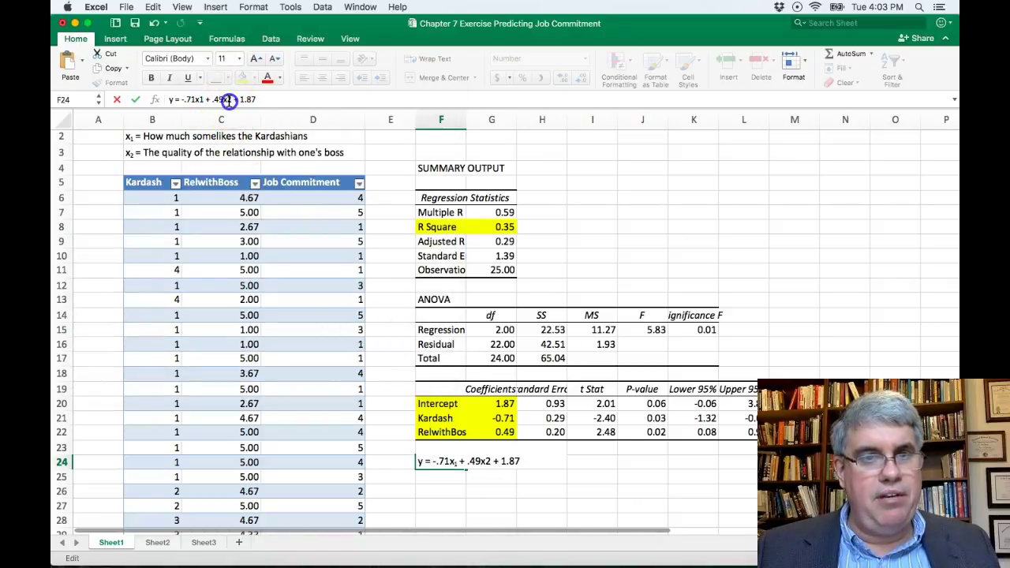
right_click(231, 99)
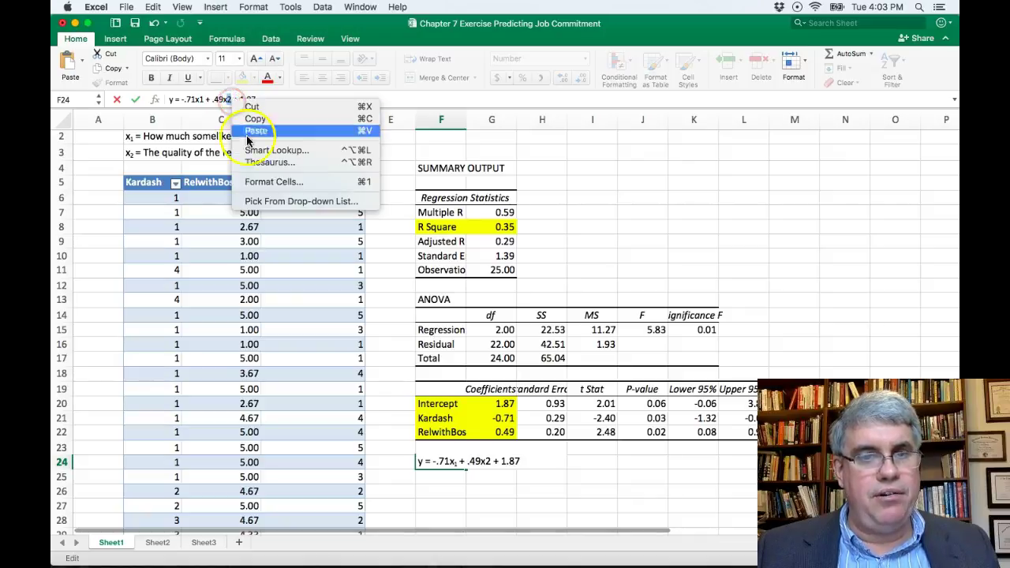
left_click(253, 183)
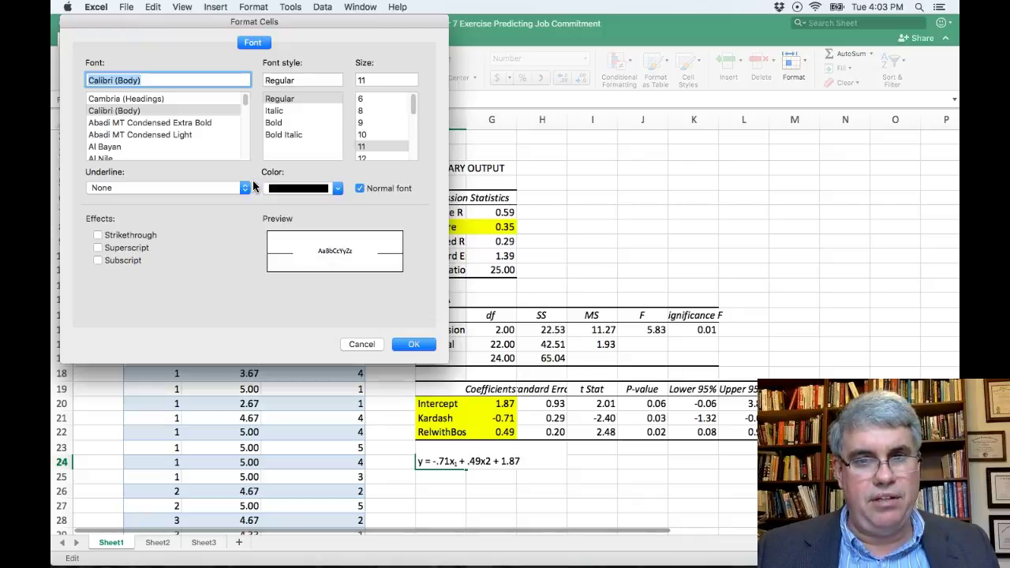
left_click(98, 260)
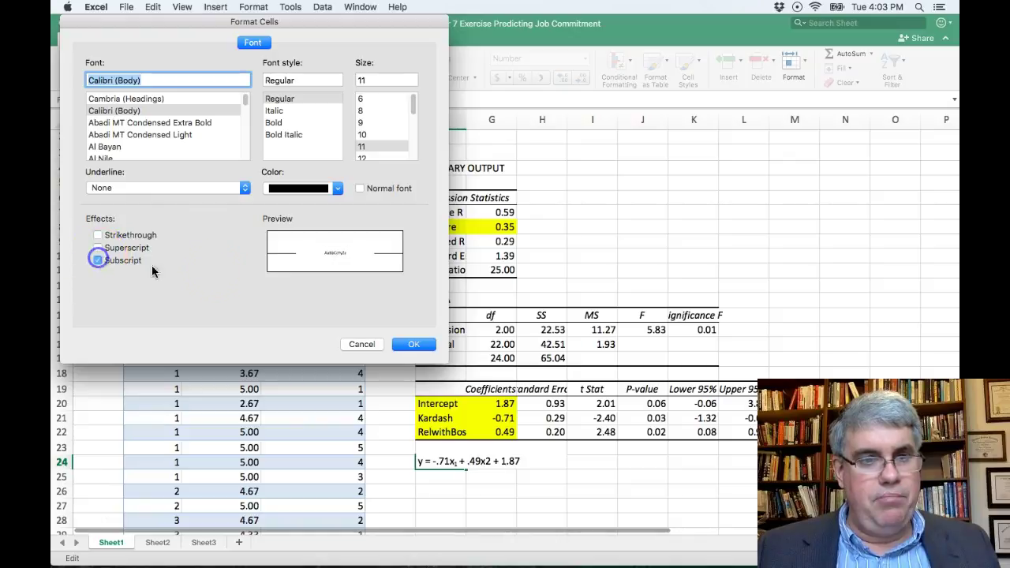
left_click(417, 347)
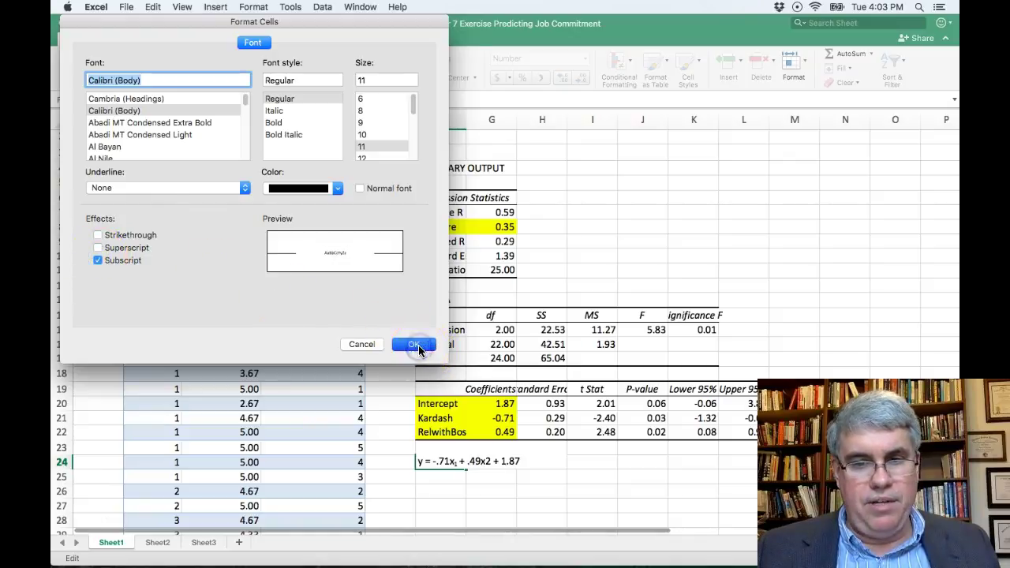
left_click(445, 485)
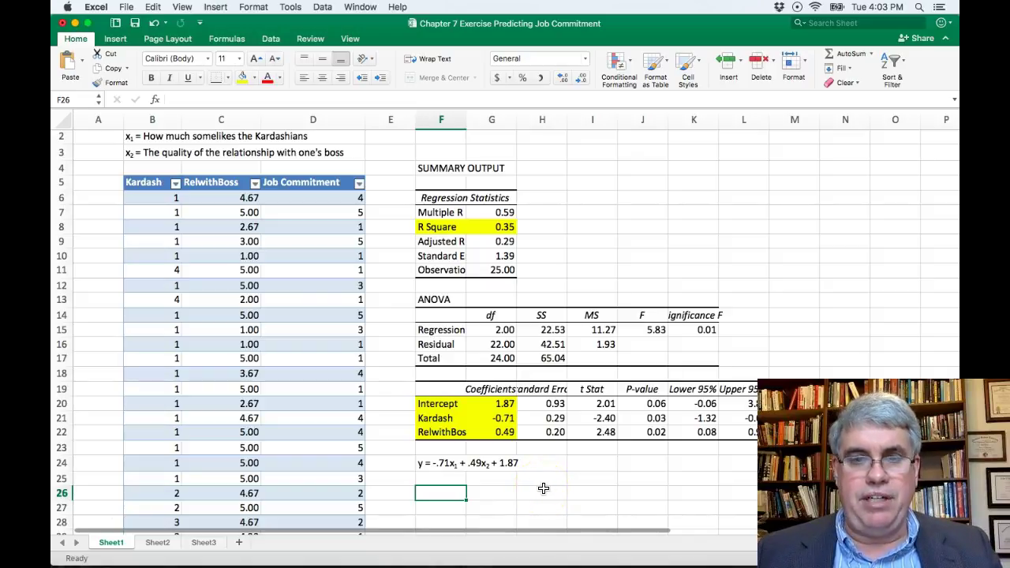
scroll(543, 488, "up", 1)
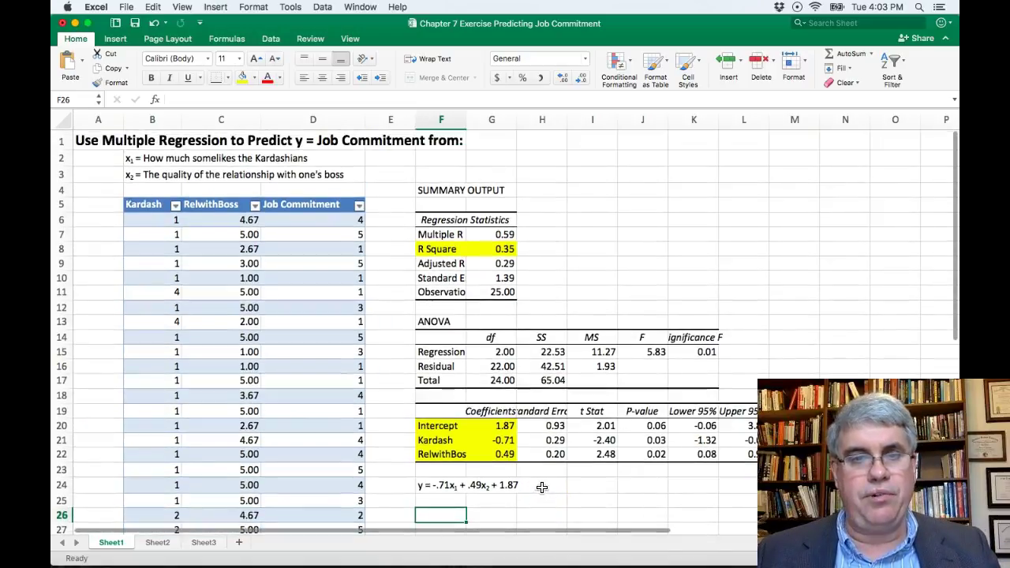